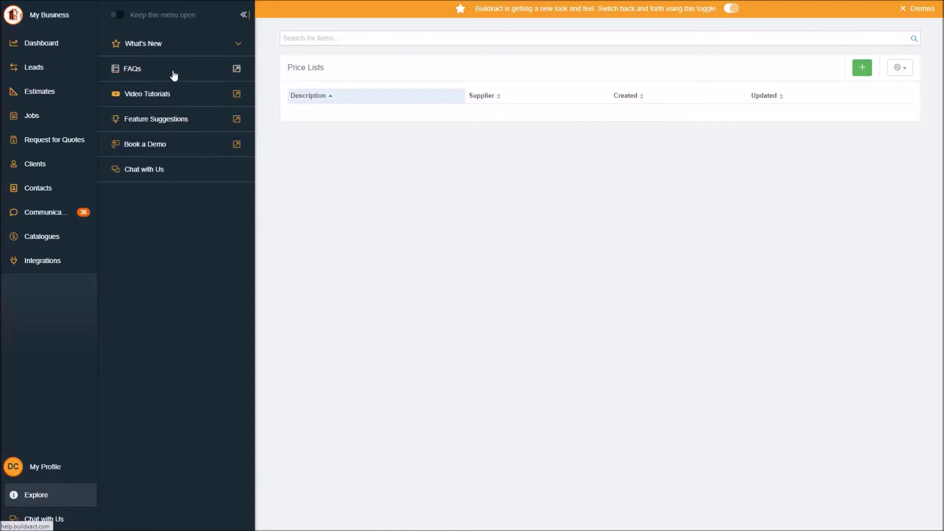
- Open the help article 'How do I import my own price list from Excel' and highlight its title
left_click(174, 74)
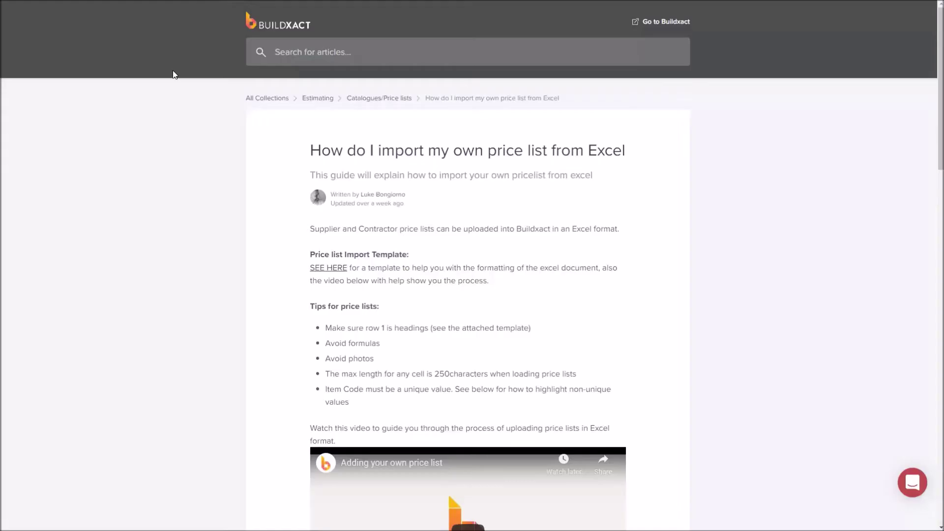
left_click_drag(312, 148, 633, 152)
left_click(631, 187)
double_click(603, 152)
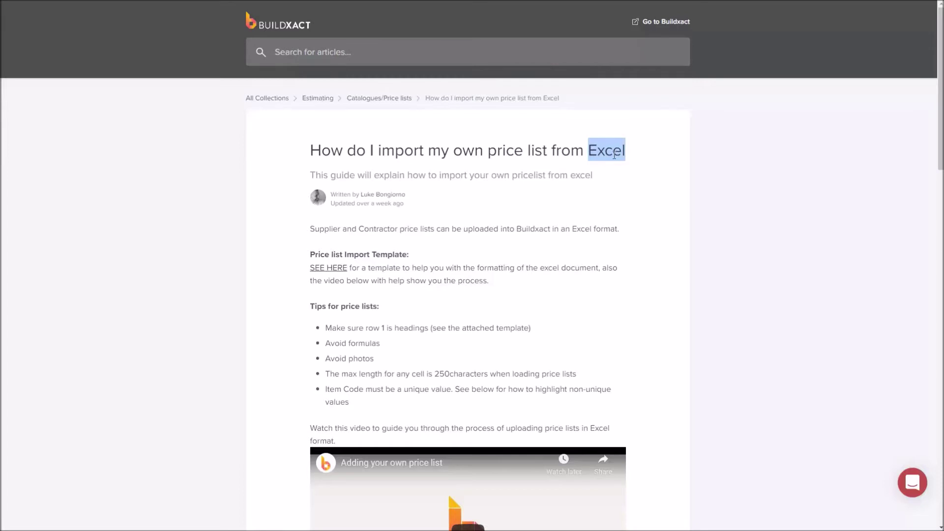
left_click(636, 200)
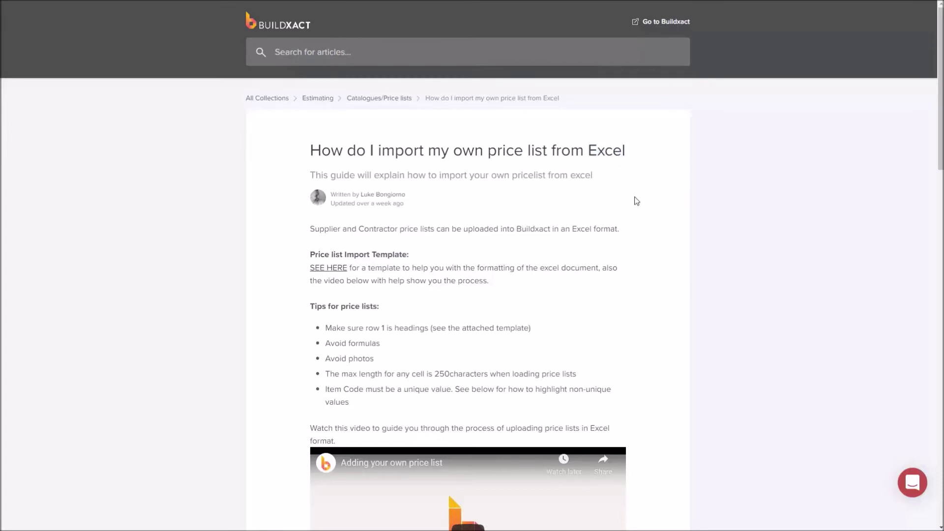
- Read the price list import template paragraph, its SEE HERE link, and the five price-list tips
scroll(636, 201, "down", 2)
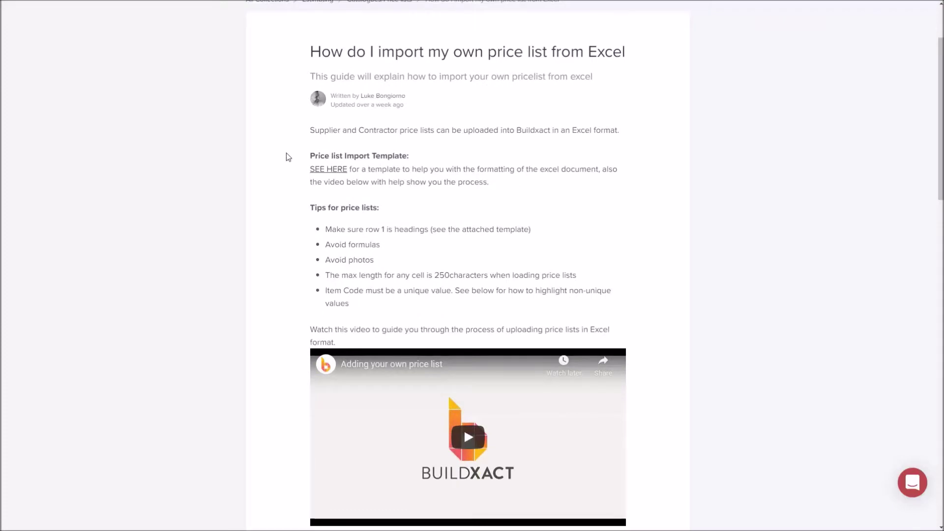
left_click_drag(310, 156, 514, 179)
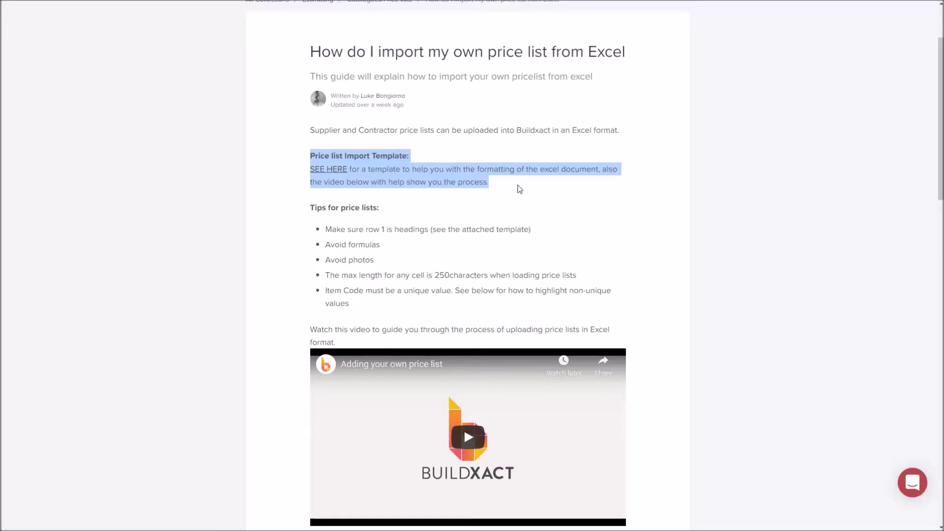
left_click_drag(298, 177, 349, 168)
left_click(524, 187)
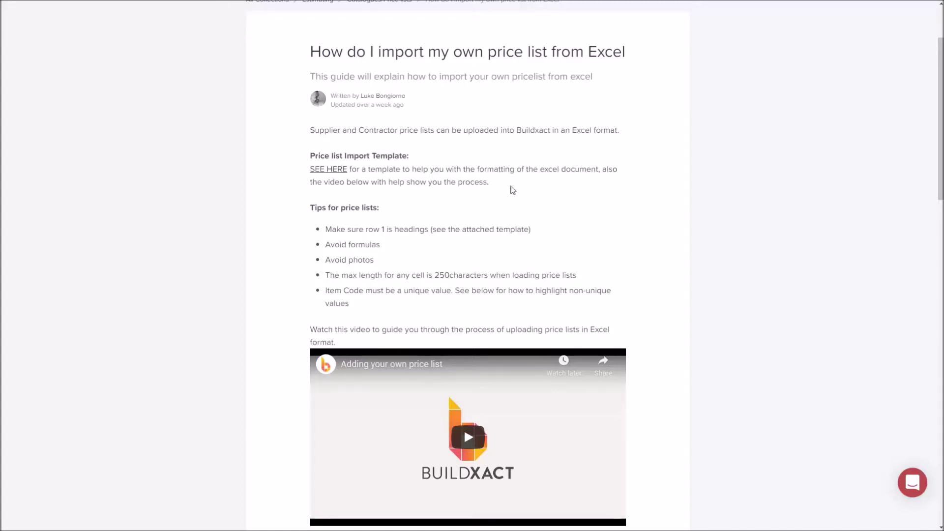
scroll(504, 209, "down", 2)
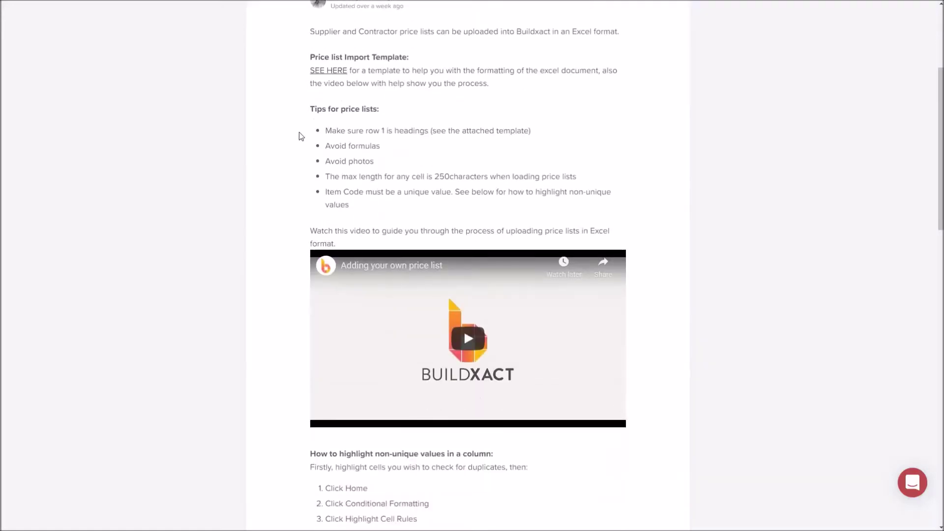
left_click_drag(295, 133, 494, 208)
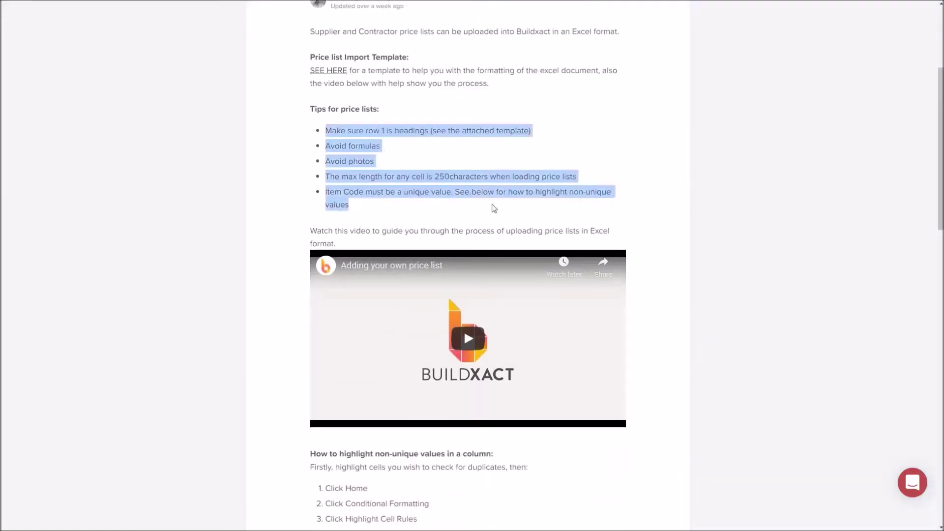
left_click(436, 205)
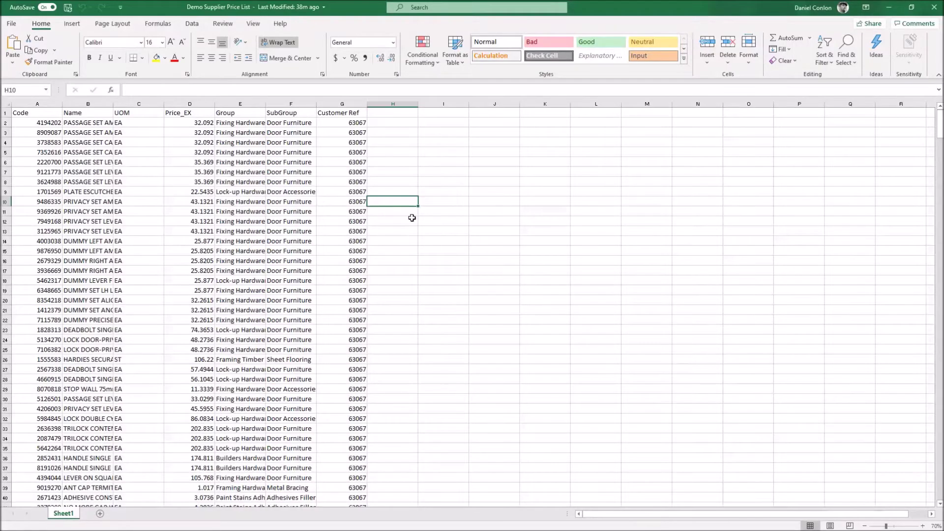
- Switch to the Demo Supplier Price List workbook and select each column from Code to Customer Ref
left_click(395, 220)
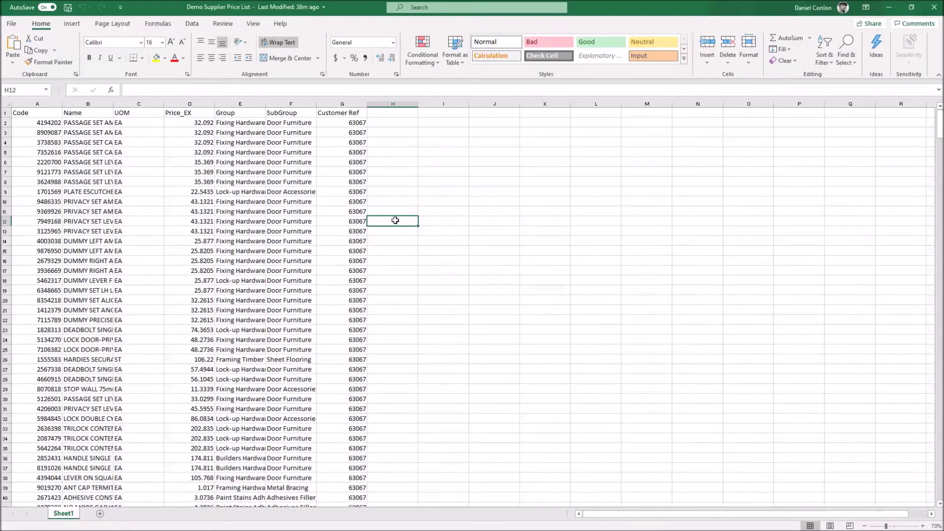
left_click(49, 103)
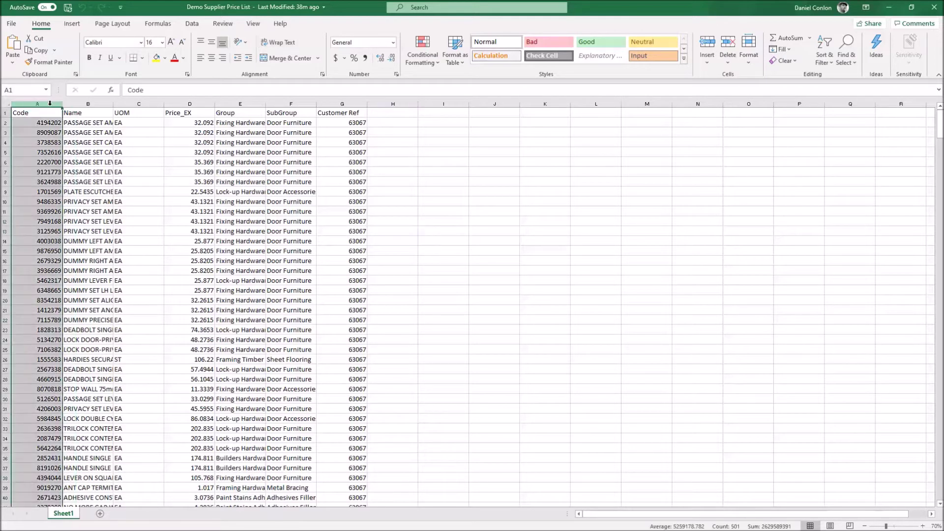
left_click(86, 102)
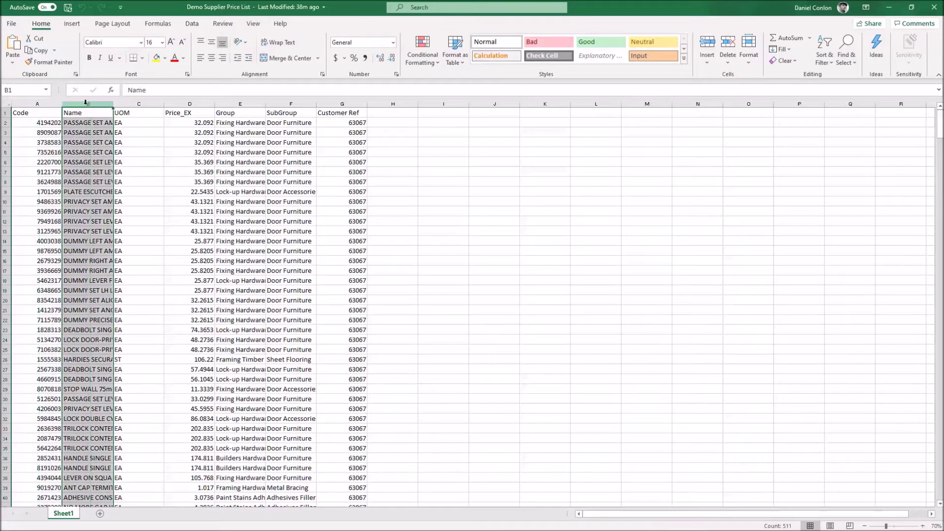
left_click(134, 102)
left_click(186, 102)
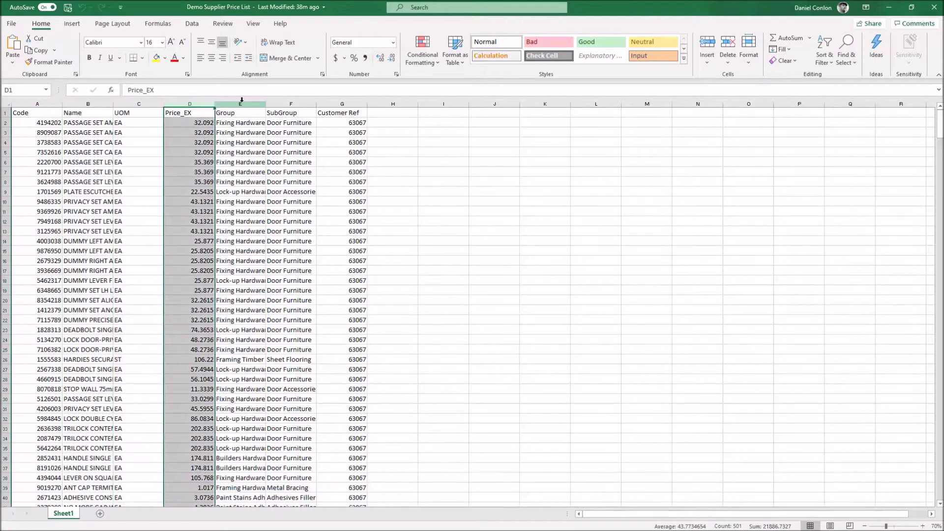
left_click(241, 102)
left_click(284, 103)
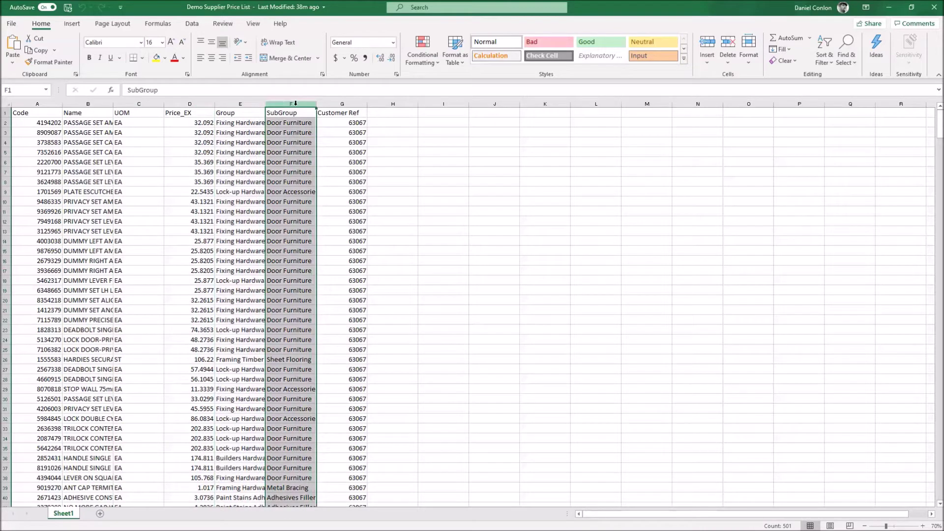
left_click(329, 103)
- Select the first price in D2, then the Name, UOM and Price_EX columns together
left_click(168, 123)
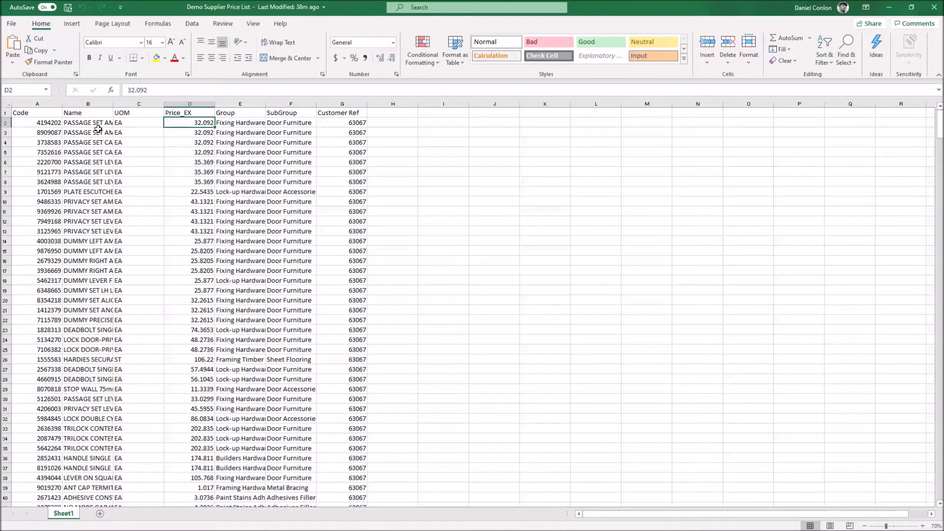
left_click_drag(91, 104, 195, 95)
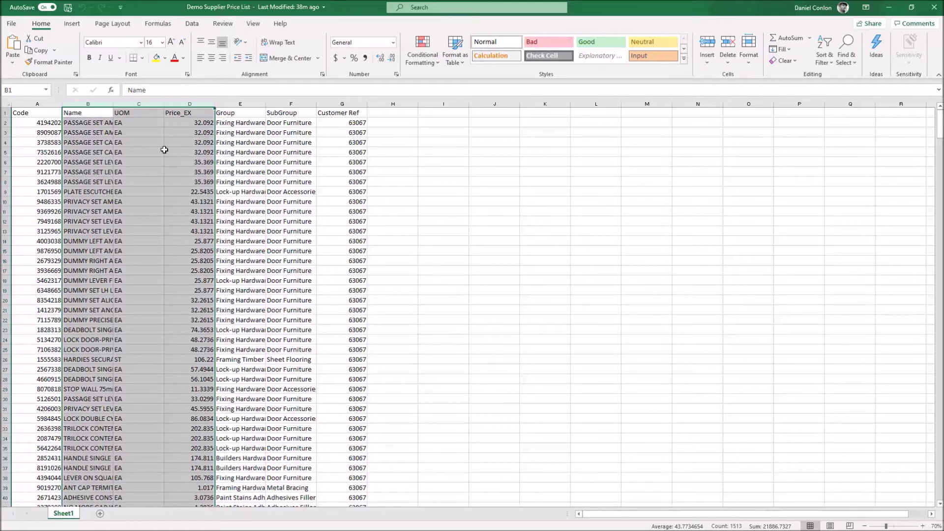
left_click(73, 136)
- Inspect the Code column, row 4 and the Fixing Hardware cell E10, then close Excel
left_click(32, 104)
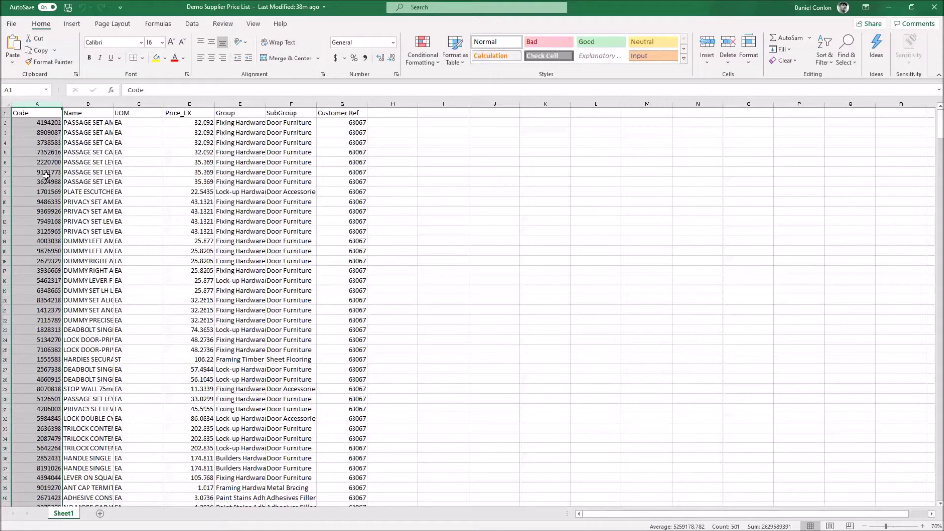
left_click(5, 142)
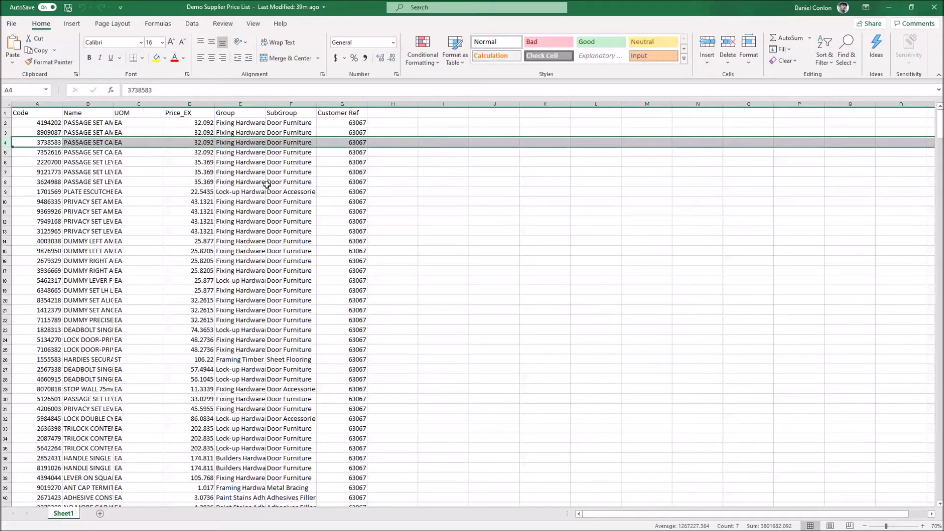
left_click(241, 204)
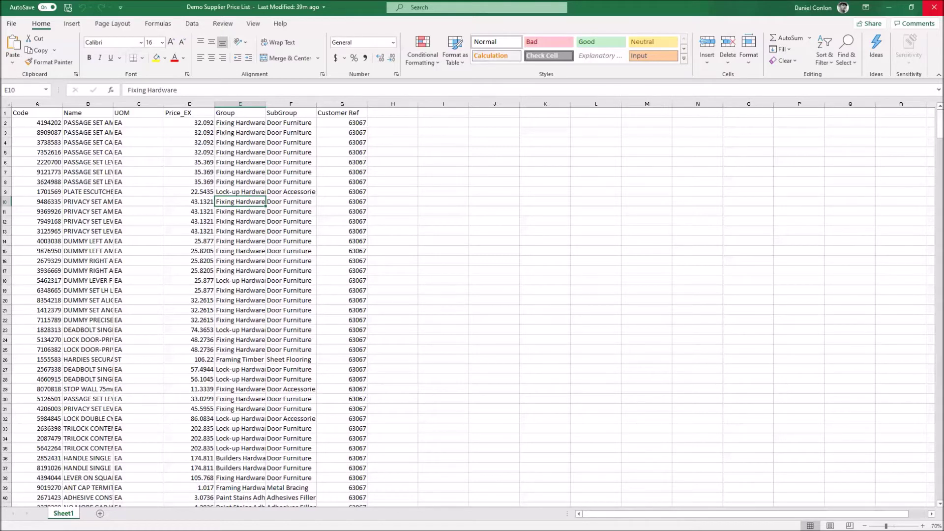
left_click(934, 7)
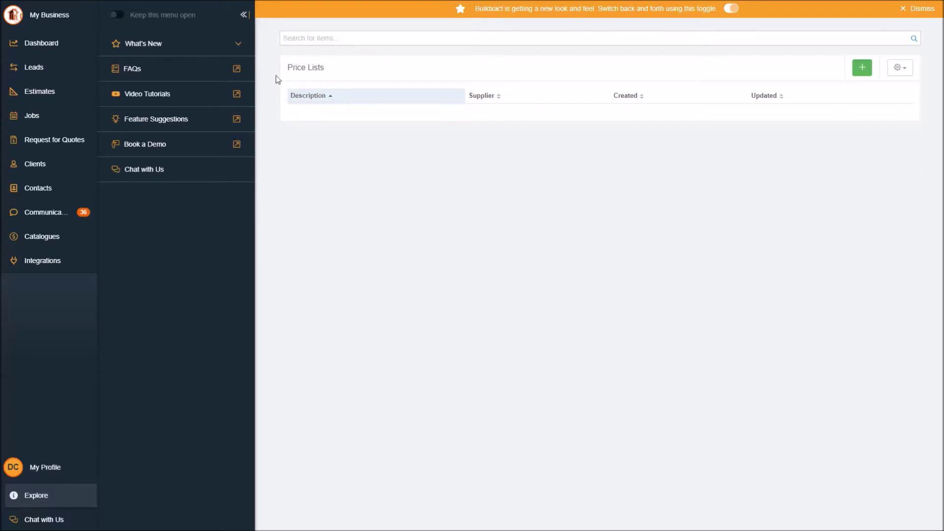
- Start a new price list named 'Demo Supplier' and continue to the supplier choice
left_click(858, 69)
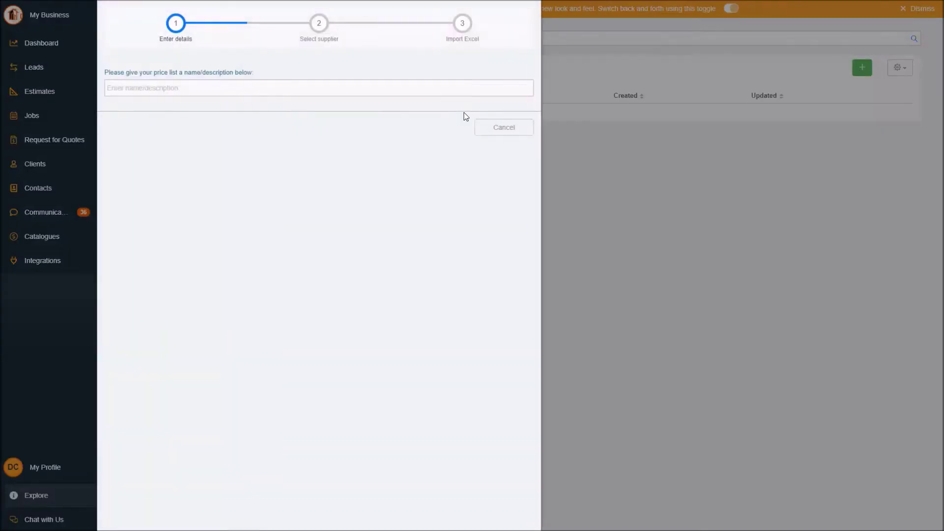
type("Demo")
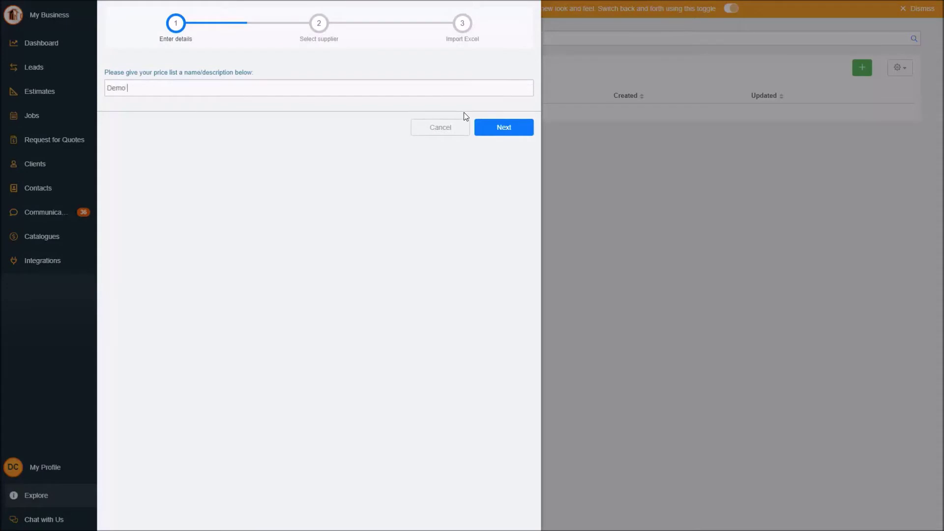
type(" Supplier")
left_click(519, 132)
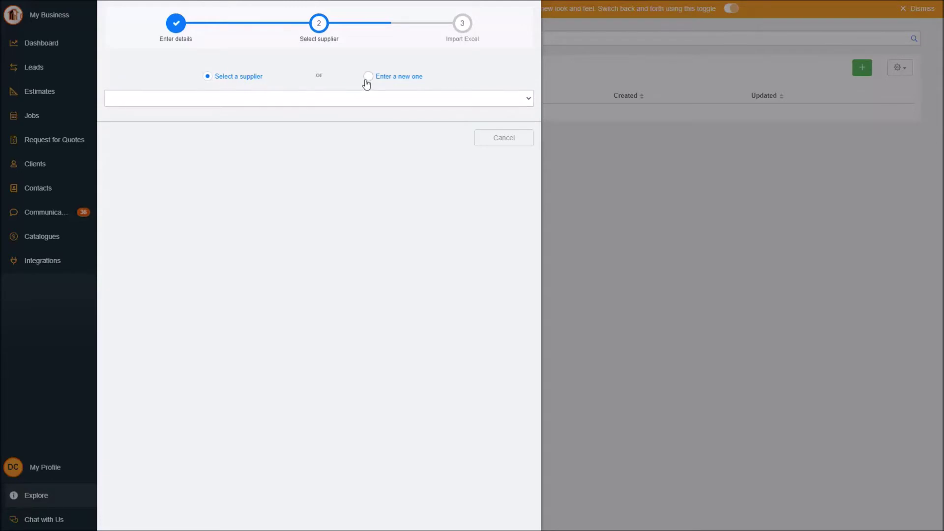
- Add the new contact 'Demo Supplier' in the Suppliers group and continue to the Import Excel step
type("Demo")
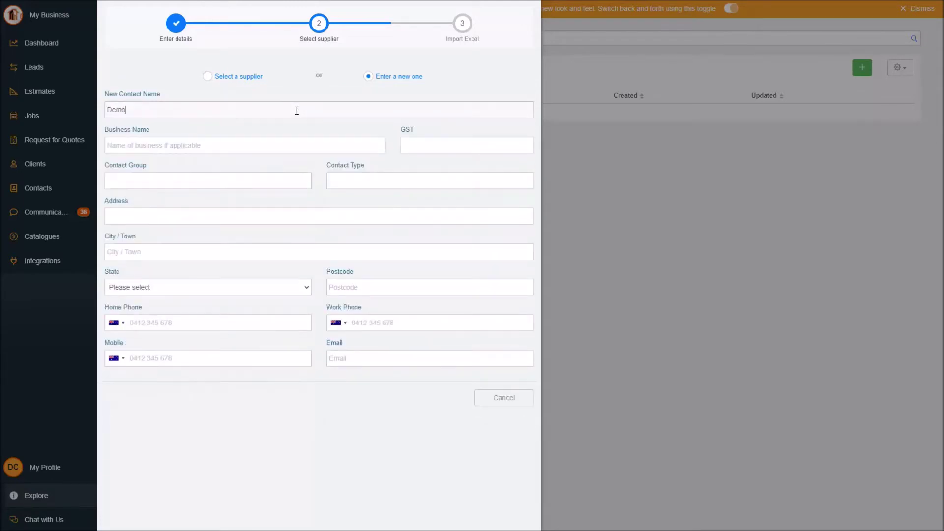
type(" Supplier")
left_click(214, 183)
left_click(139, 238)
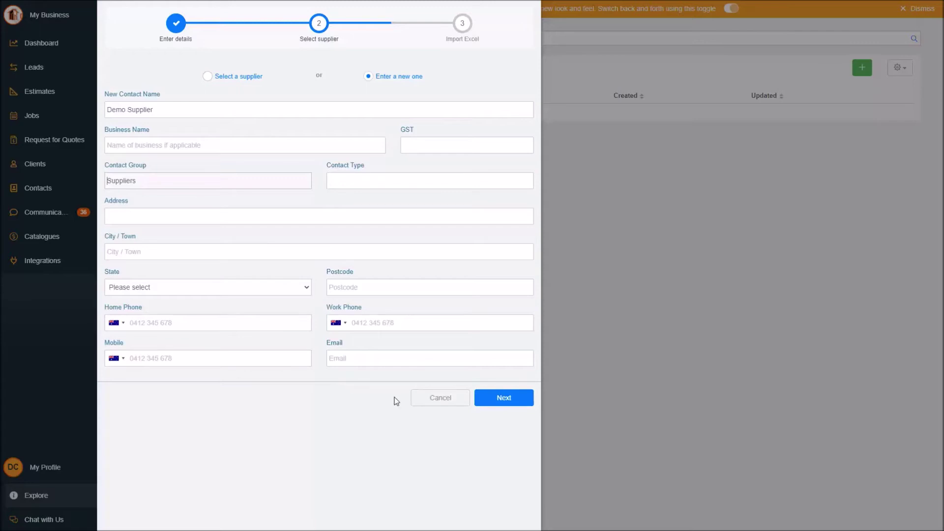
left_click(516, 401)
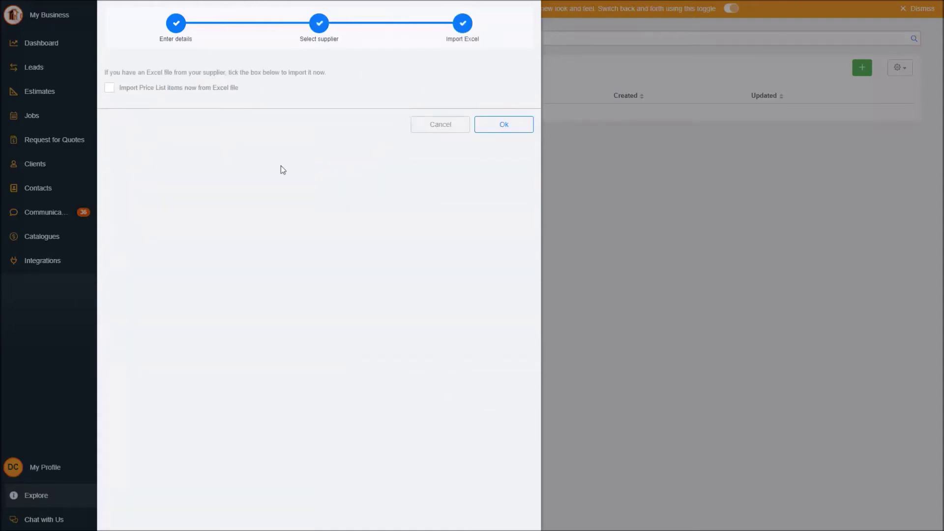
- Tick 'Import Price List items now from Excel file' and finish creating the Demo Supplier price list
left_click_drag(255, 90, 120, 93)
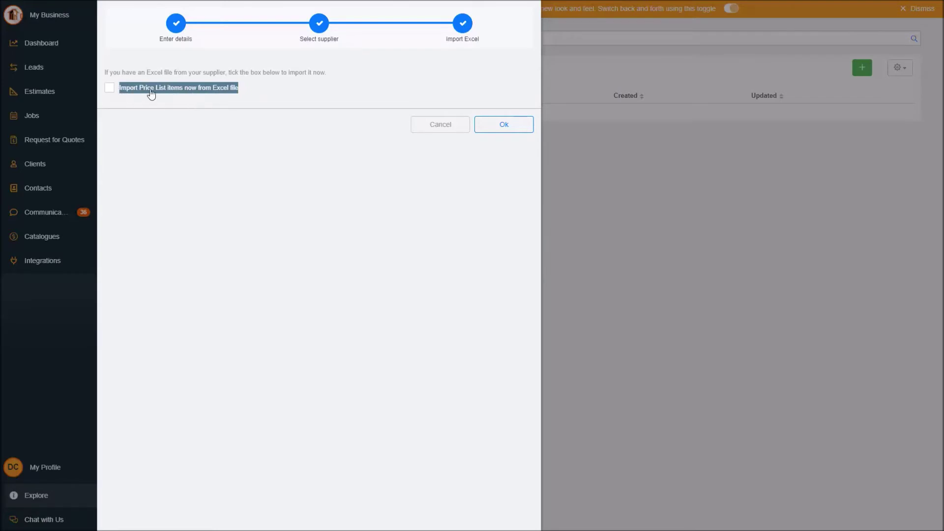
left_click(192, 101)
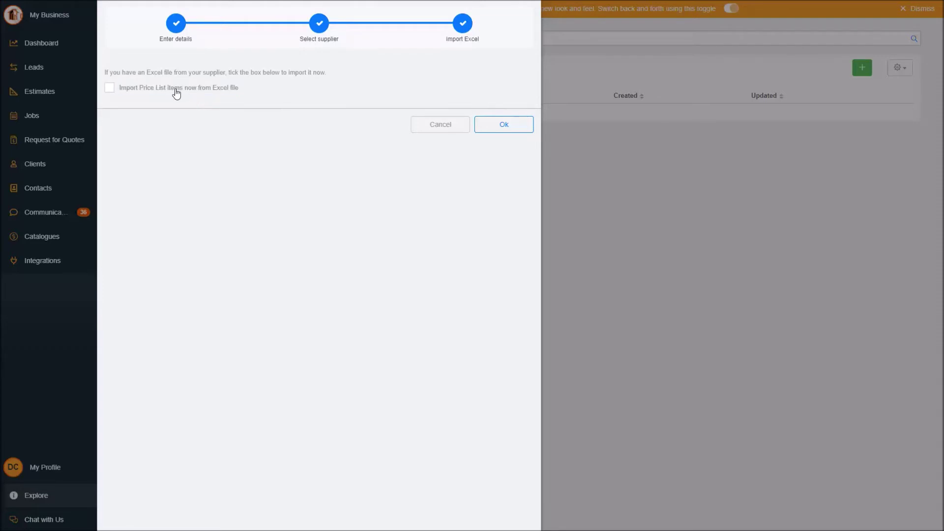
left_click(176, 90)
left_click(506, 125)
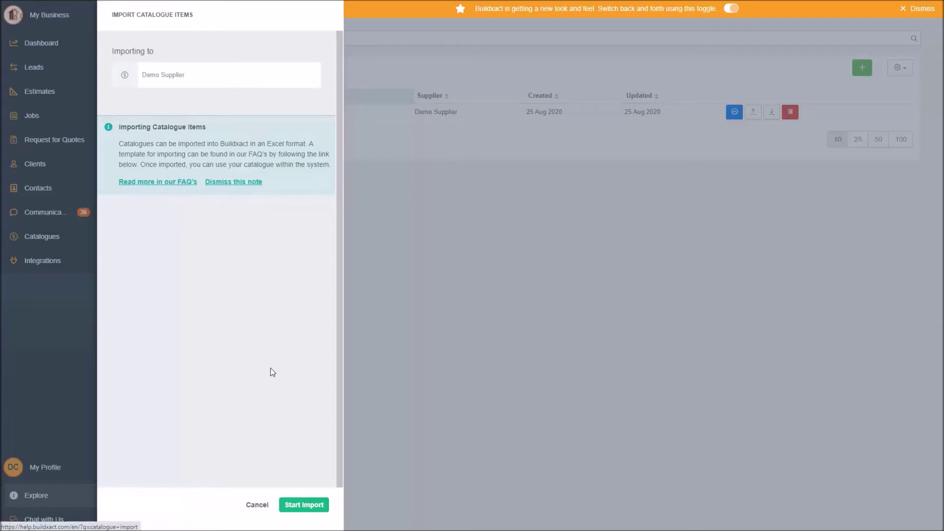
- Start importing catalogue items into the Demo Supplier price list
left_click(311, 509)
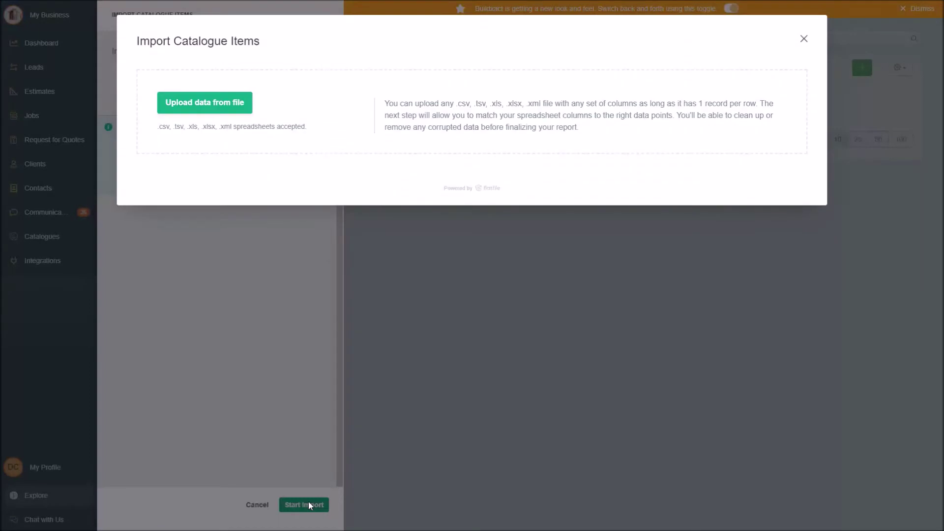
- Upload Demo Supplier Price List.xlsx, choose Sheet1, and continue to column matching
left_click(201, 110)
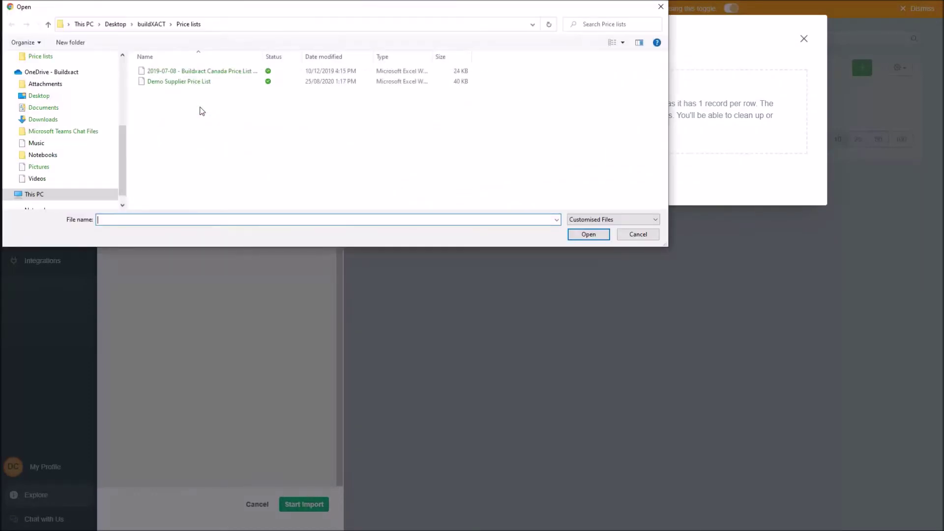
left_click(180, 82)
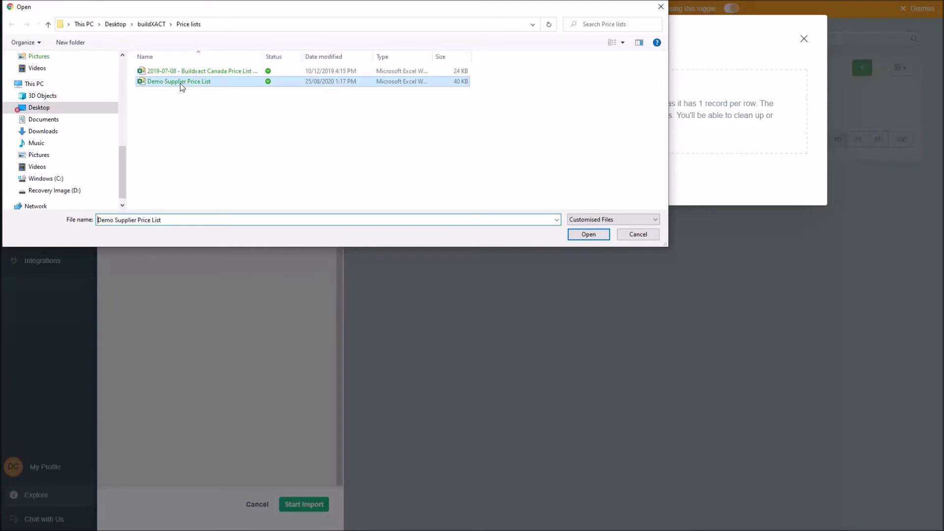
left_click(581, 236)
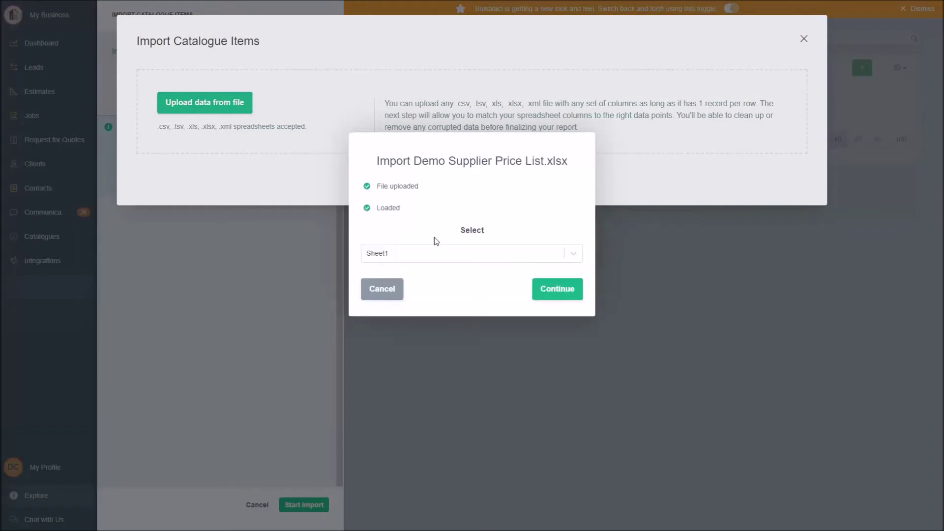
left_click(498, 257)
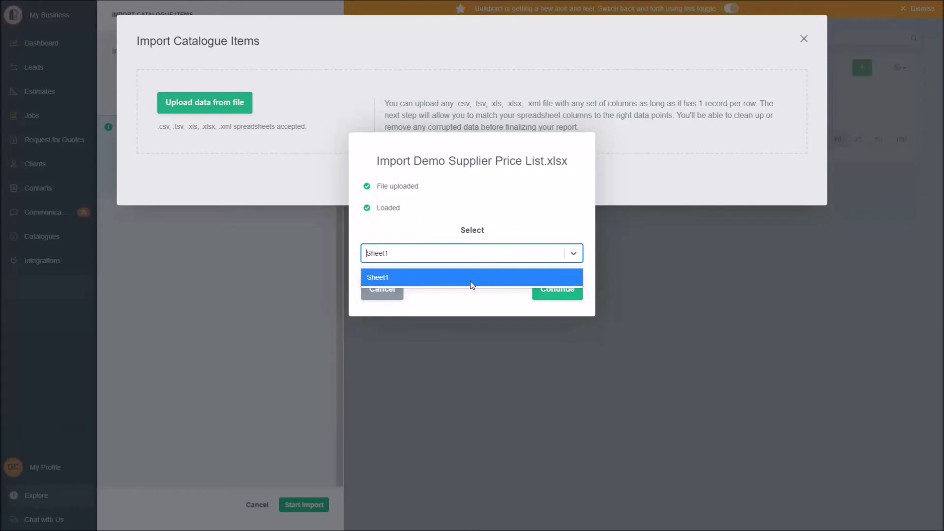
left_click(453, 278)
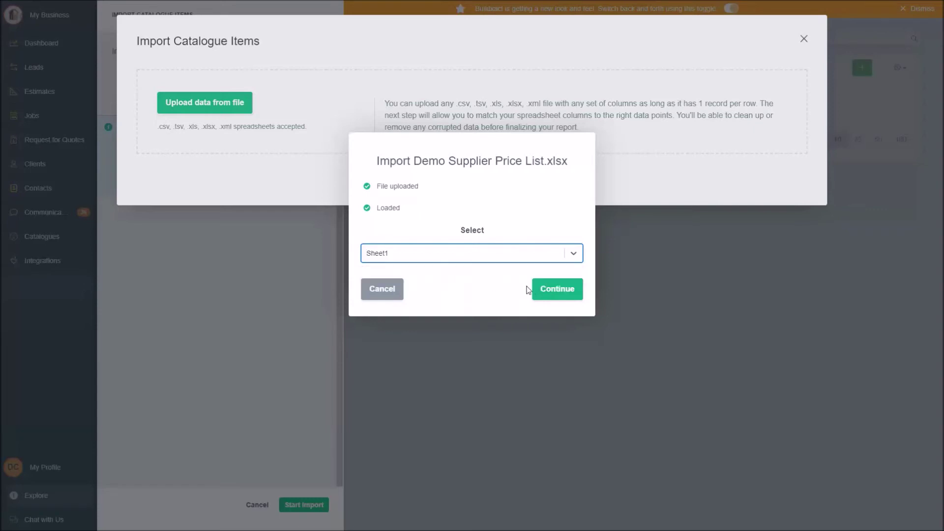
left_click(552, 294)
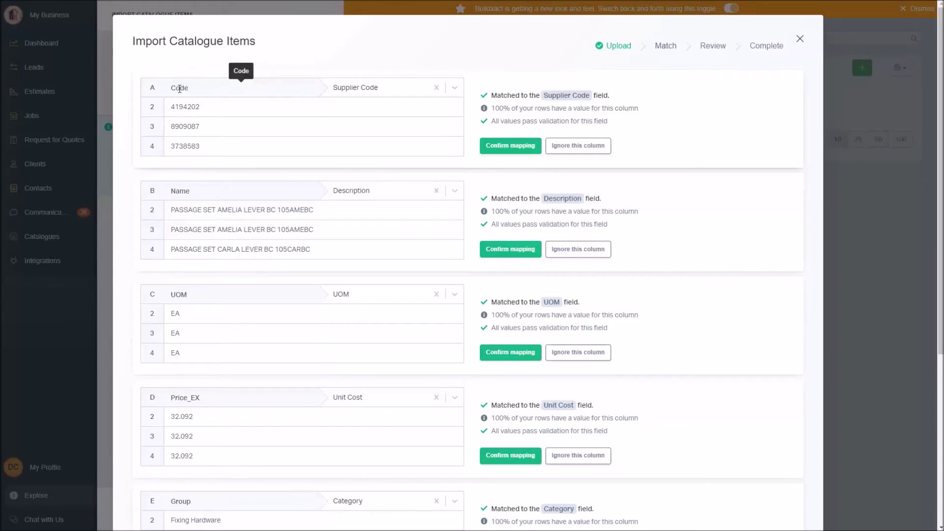
- Review the field options for the Code column and keep it matched to Supplier Code
left_click_drag(171, 107, 210, 155)
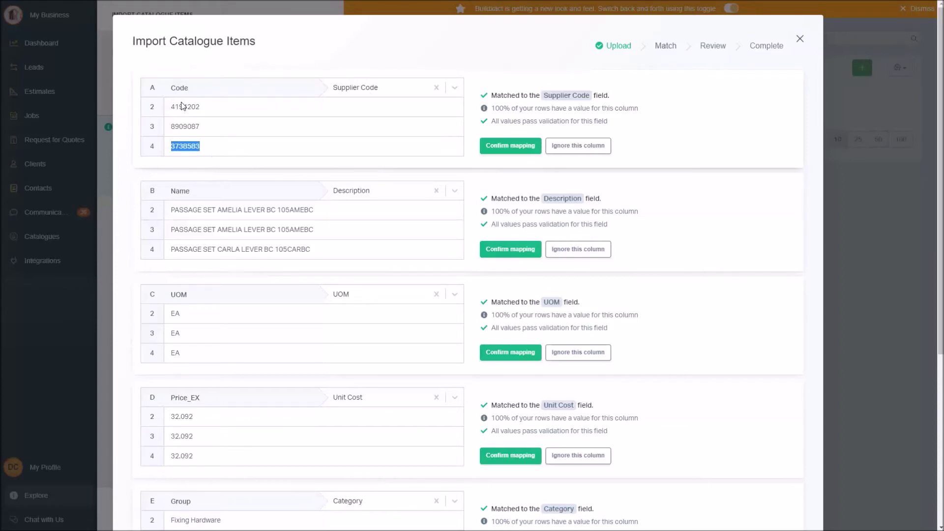
double_click(238, 88)
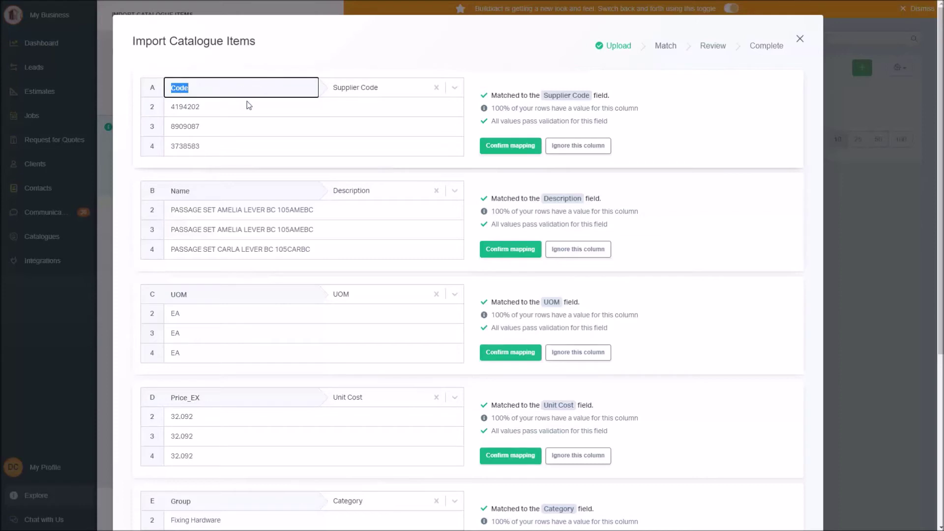
left_click(376, 94)
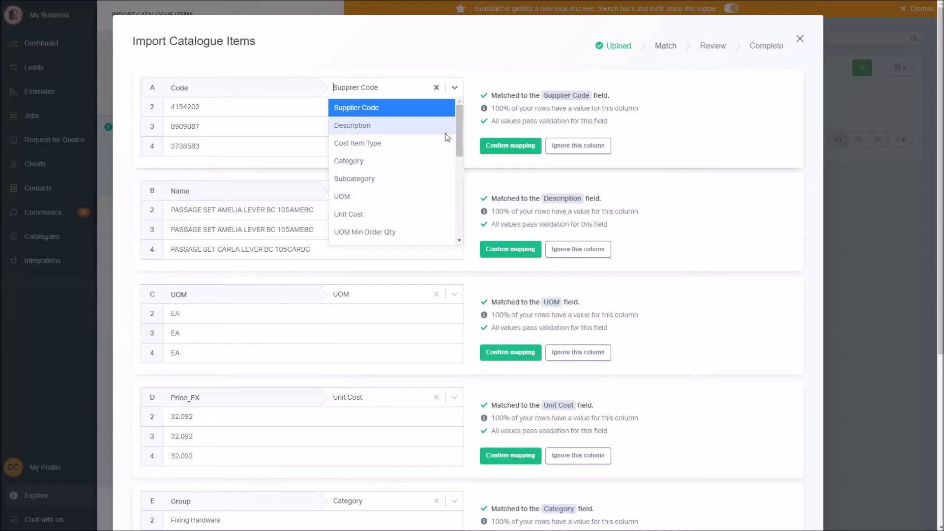
left_click_drag(461, 141, 460, 107)
scroll(380, 219, "down", 3)
scroll(379, 219, "down", 2)
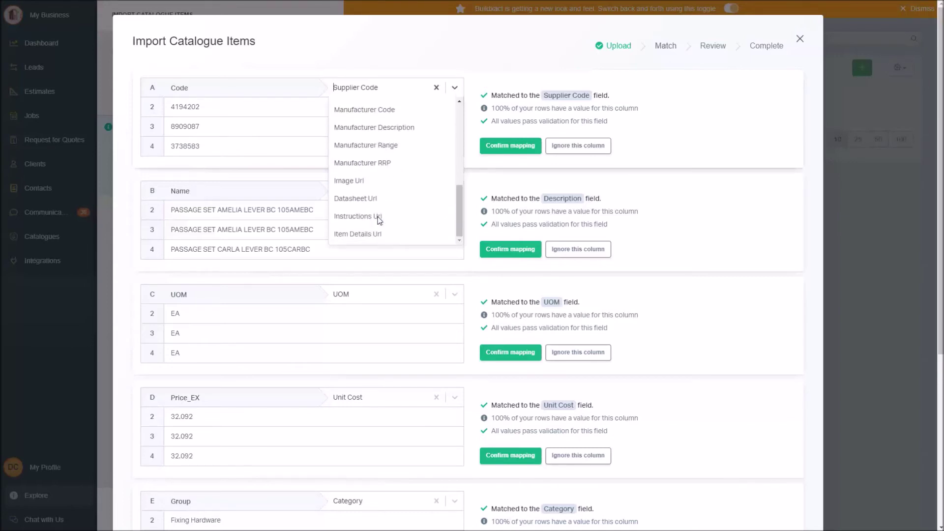
scroll(388, 202, "up", 1)
scroll(394, 199, "up", 2)
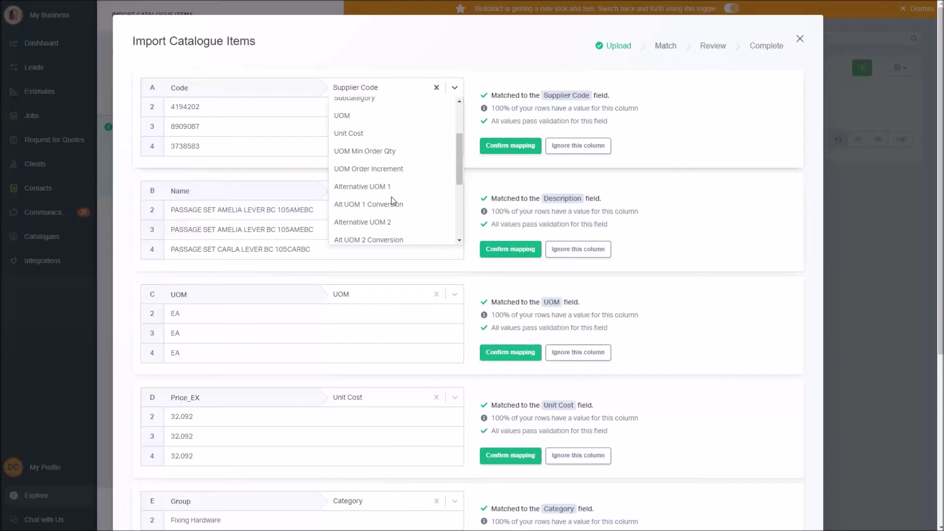
scroll(392, 200, "up", 2)
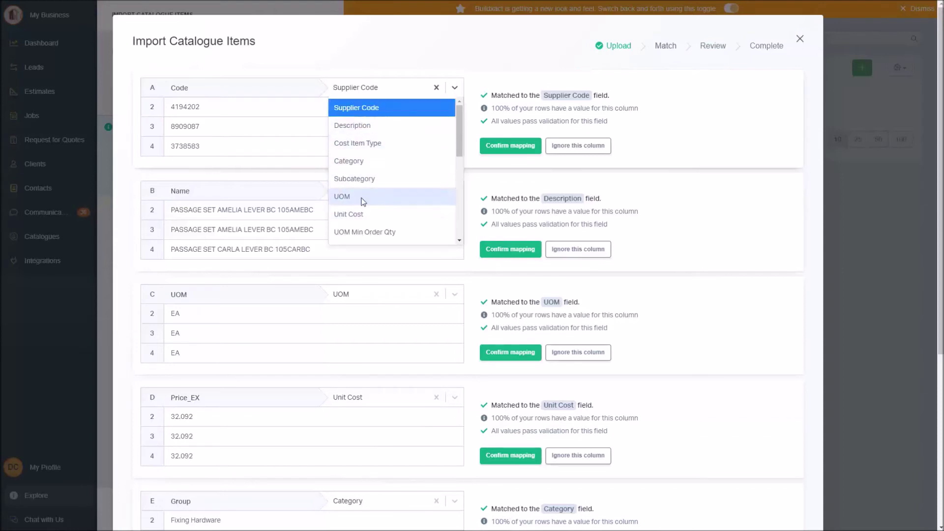
left_click(384, 113)
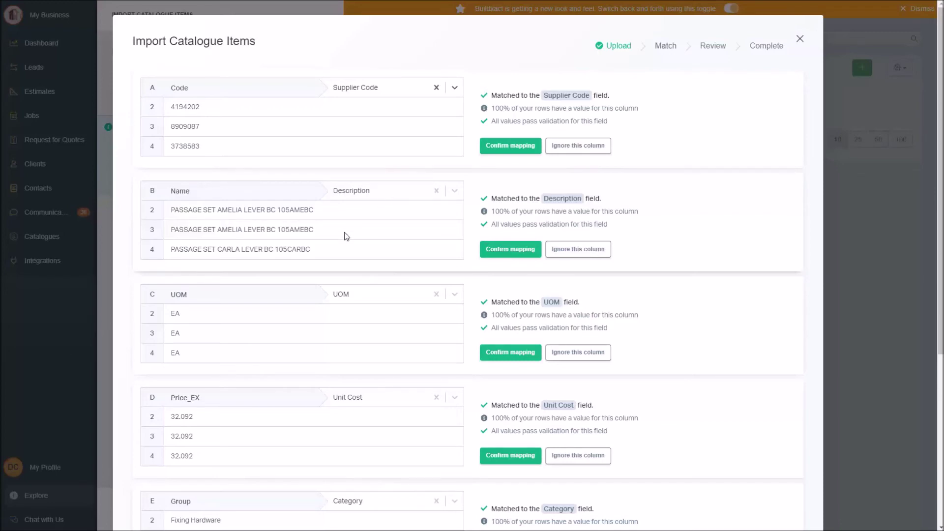
scroll(344, 232, "down", 3)
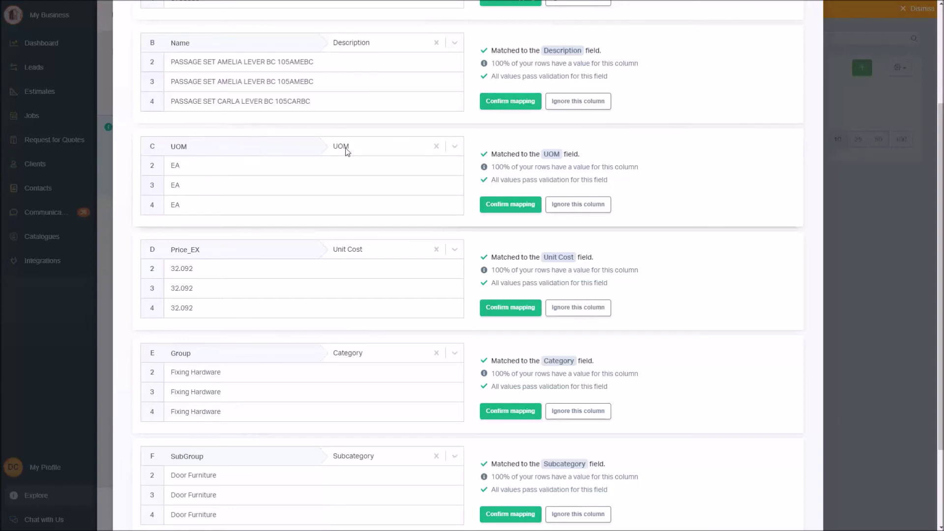
- Keep the Price_EX column matched to Unit Cost
scroll(381, 249, "down", 2)
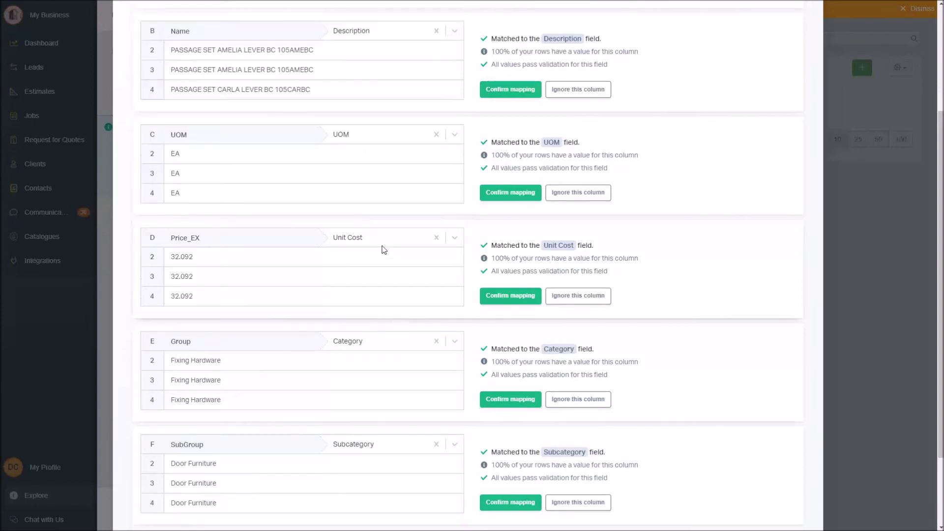
left_click(404, 153)
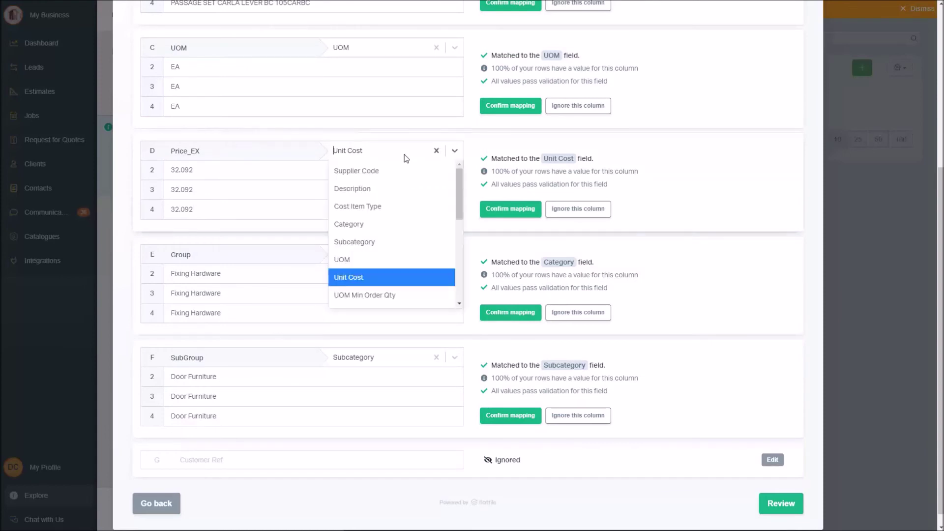
left_click(406, 278)
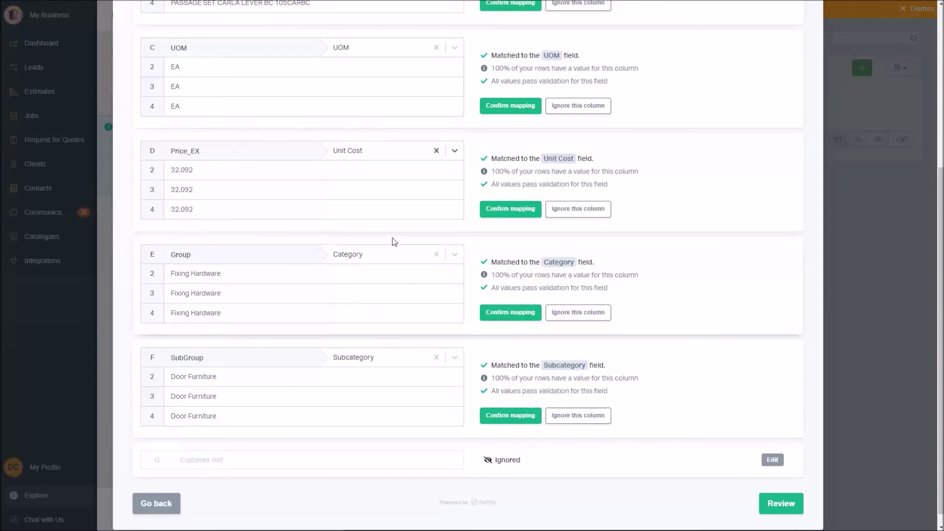
scroll(344, 242, "down", 1)
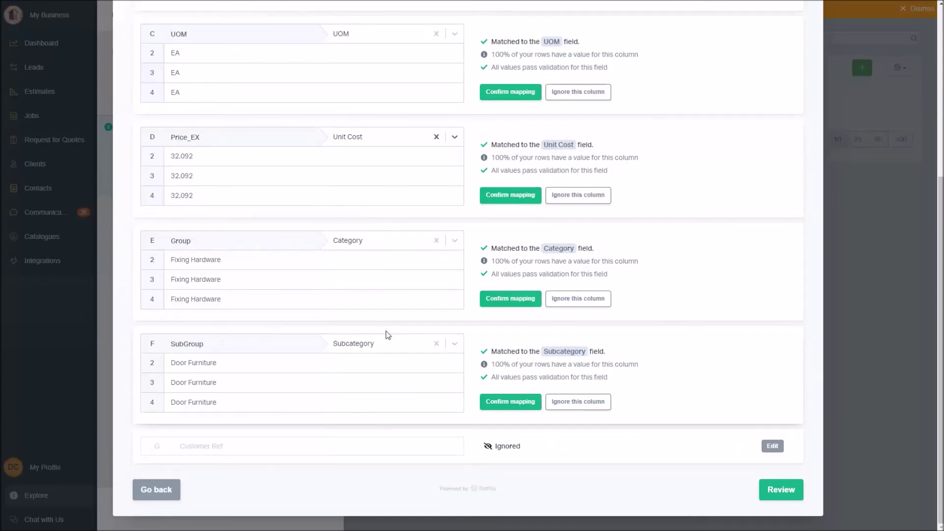
- Set the Customer Ref column to be ignored and proceed to Review
left_click(773, 446)
scroll(418, 435, "down", 2)
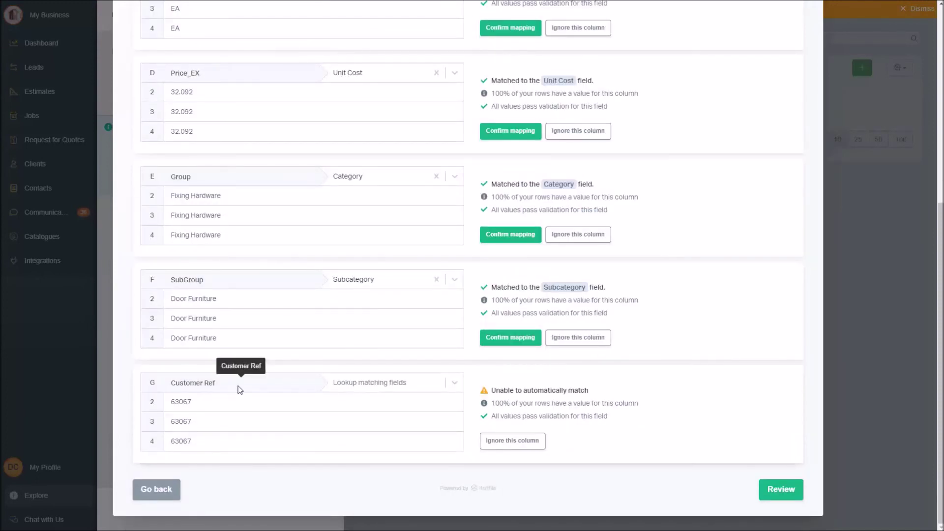
left_click(515, 441)
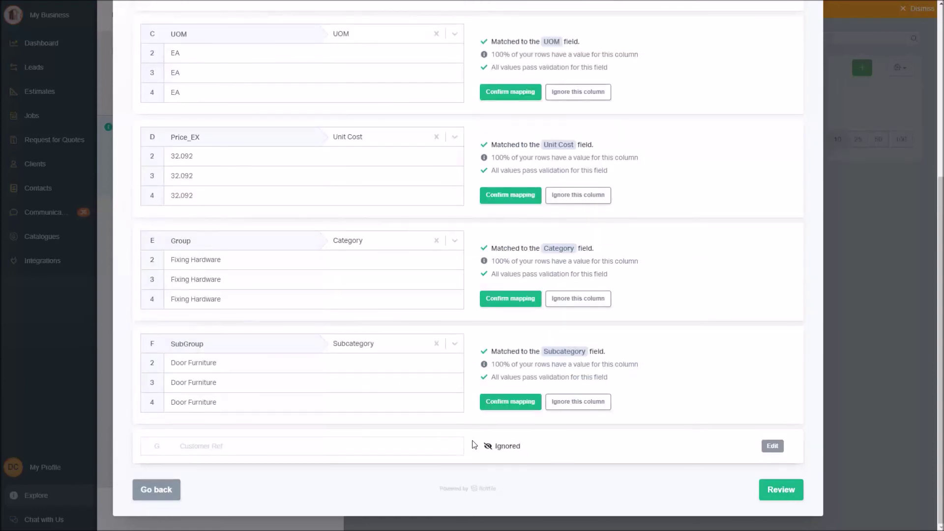
double_click(492, 449)
left_click(555, 452)
left_click(778, 490)
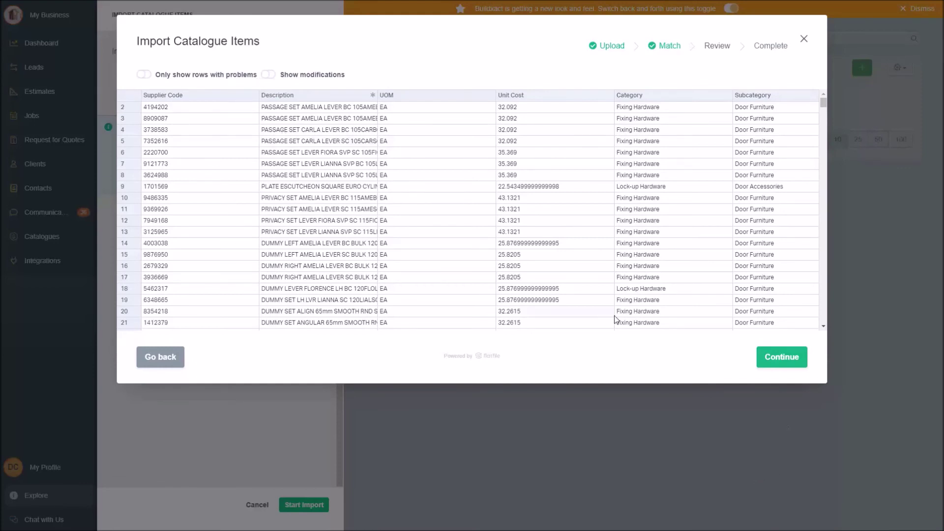
- Check for problem rows, submit the import, and open the Demo Supplier price list
left_click(144, 75)
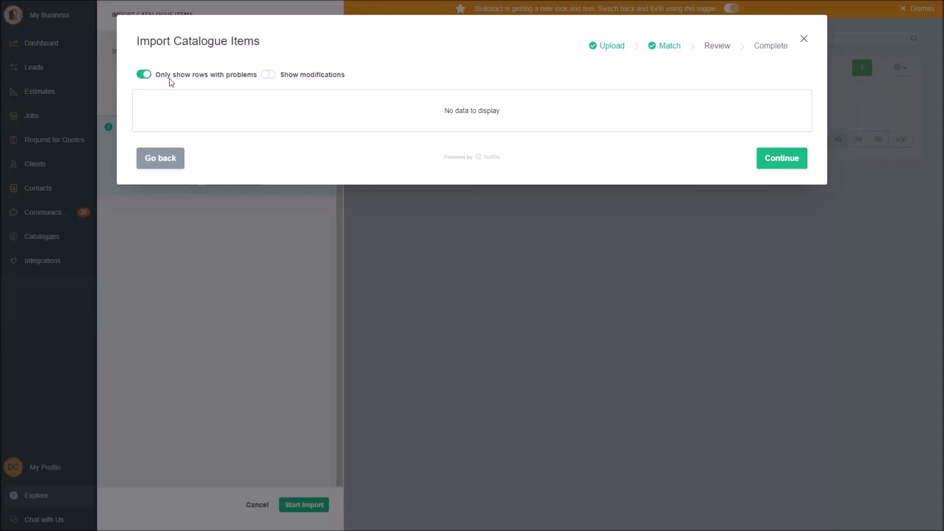
left_click(144, 76)
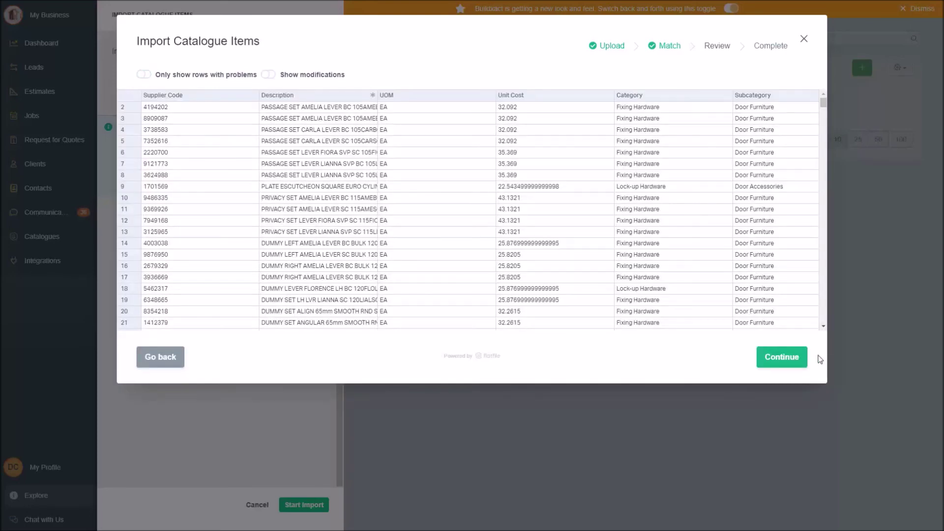
left_click(792, 360)
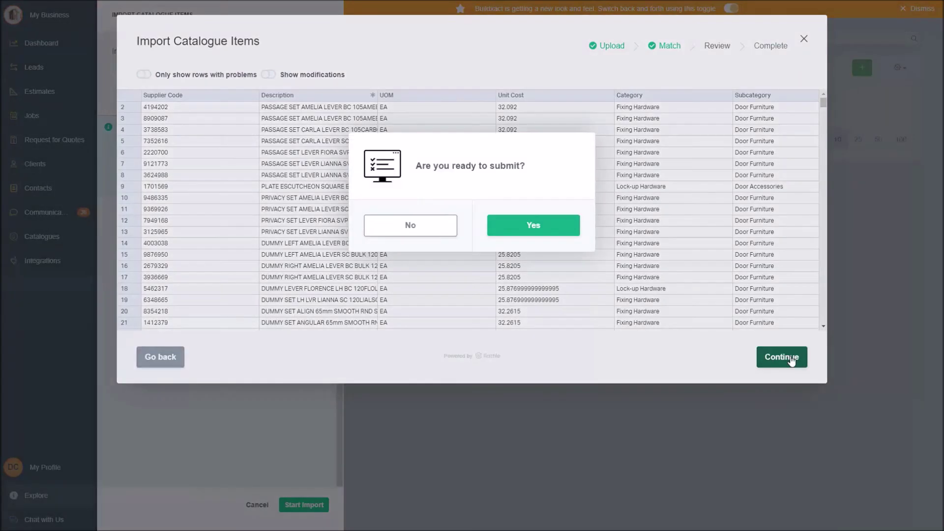
left_click(533, 227)
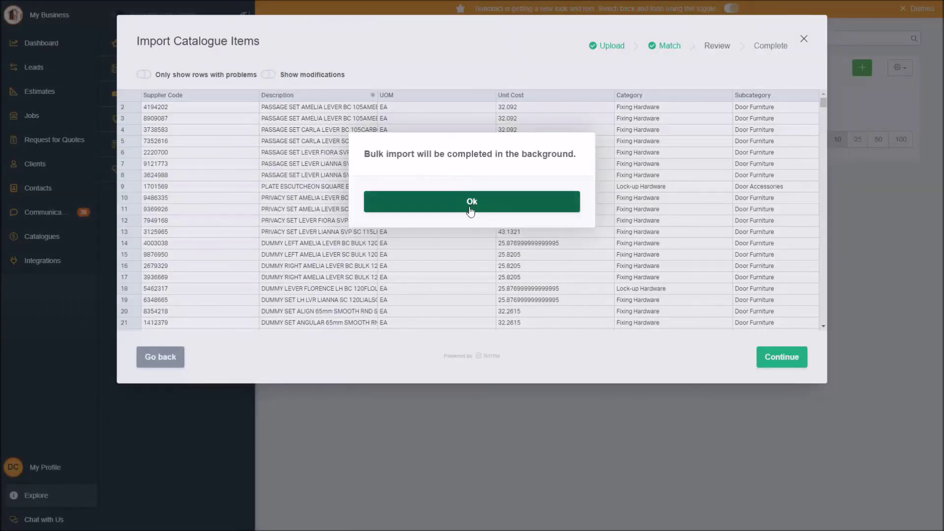
left_click(470, 209)
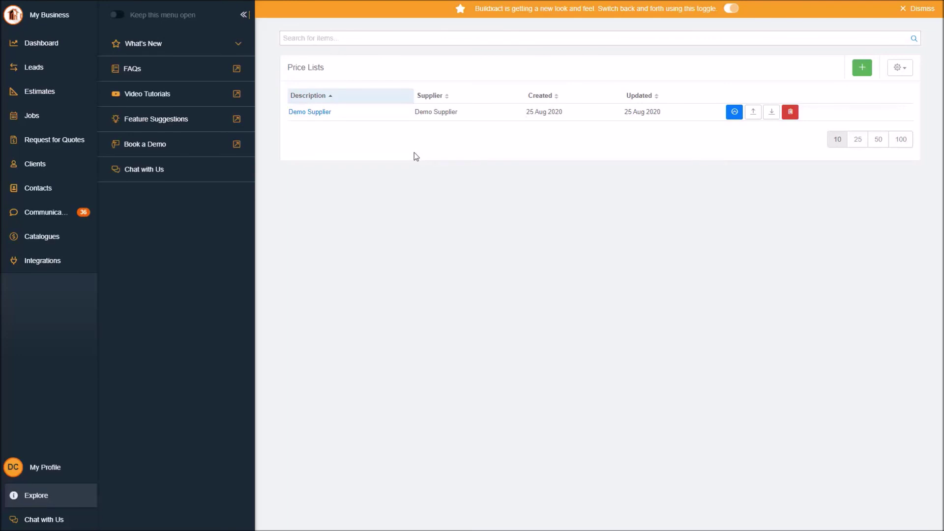
left_click(322, 112)
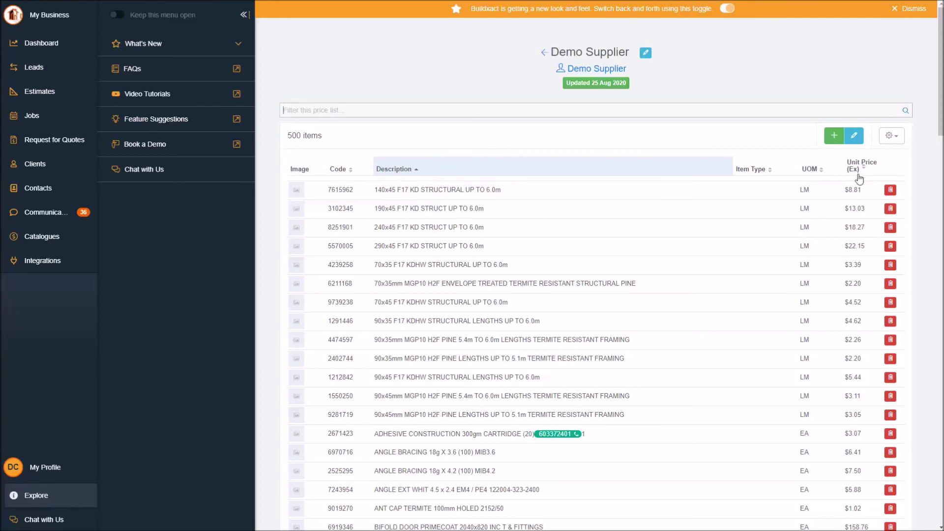
- Choose Categorize this price list from the gear menu to show the Demo Supplier Categories panel
left_click(888, 137)
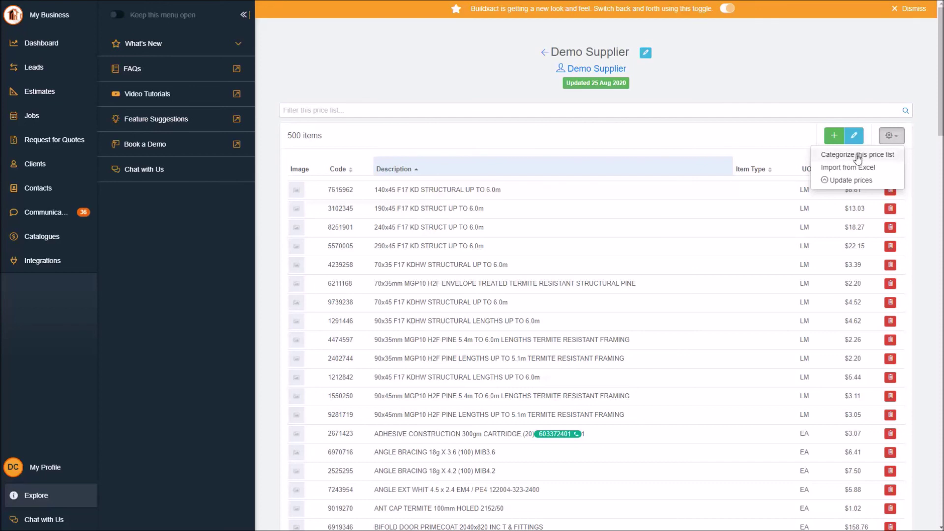
left_click(867, 155)
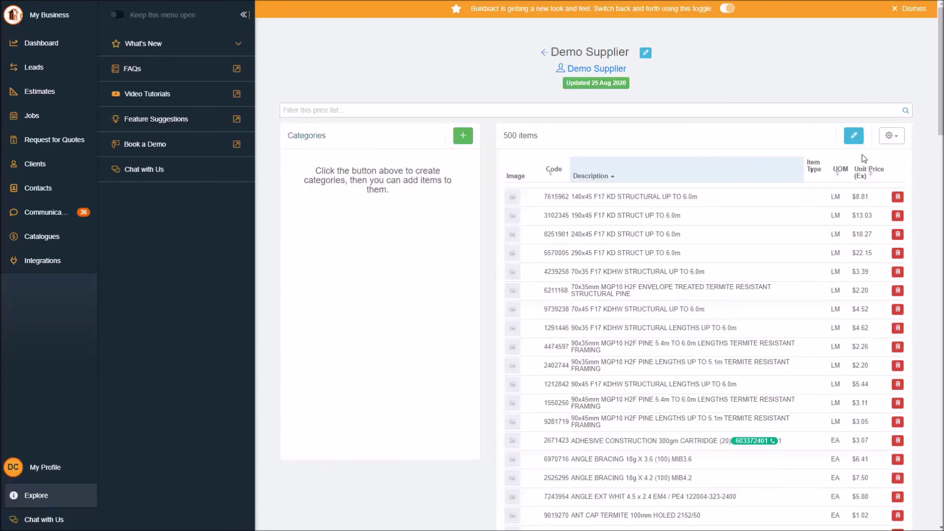